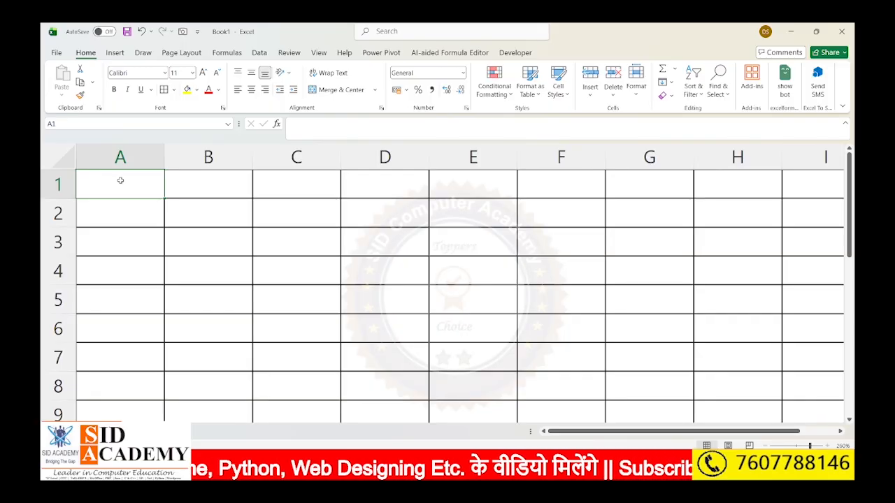
- Enter the values 10, 20, 30, 40 and 50 in cells A1 through A5
{"action": "type", "text": "10"}
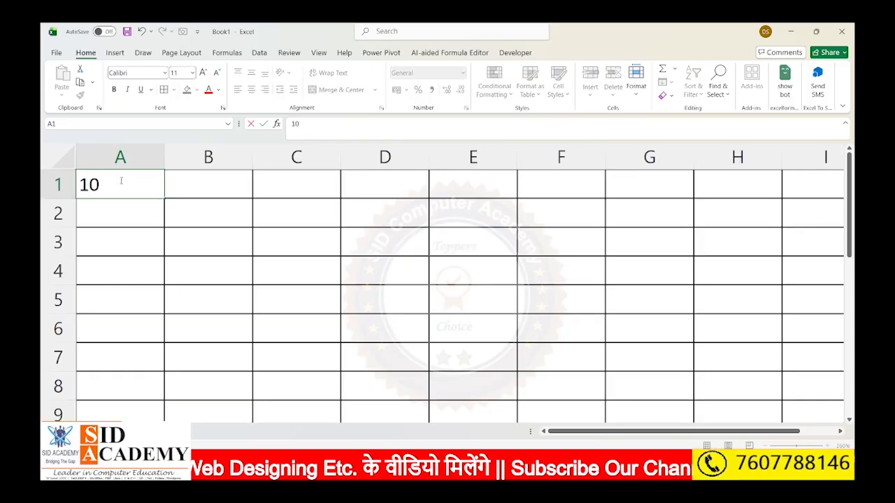
{"action": "key", "text": "Return"}
{"action": "type", "text": "20"}
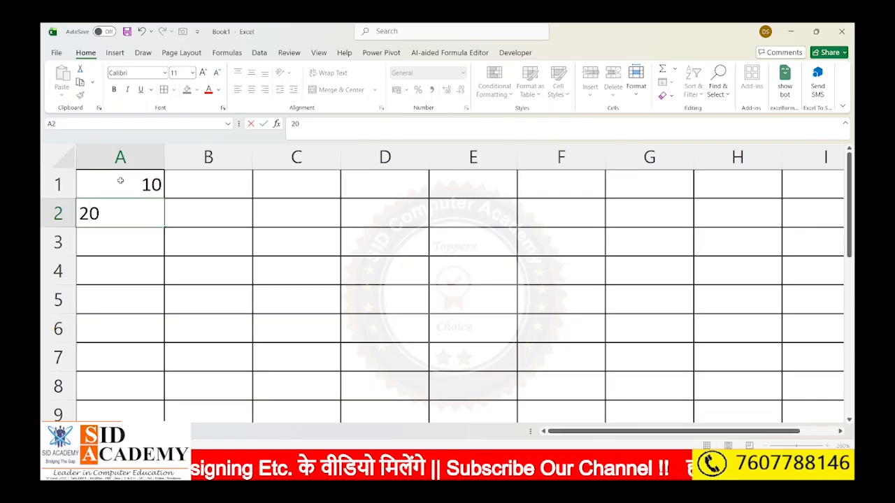
{"action": "key", "text": "Return"}
{"action": "type", "text": "30"}
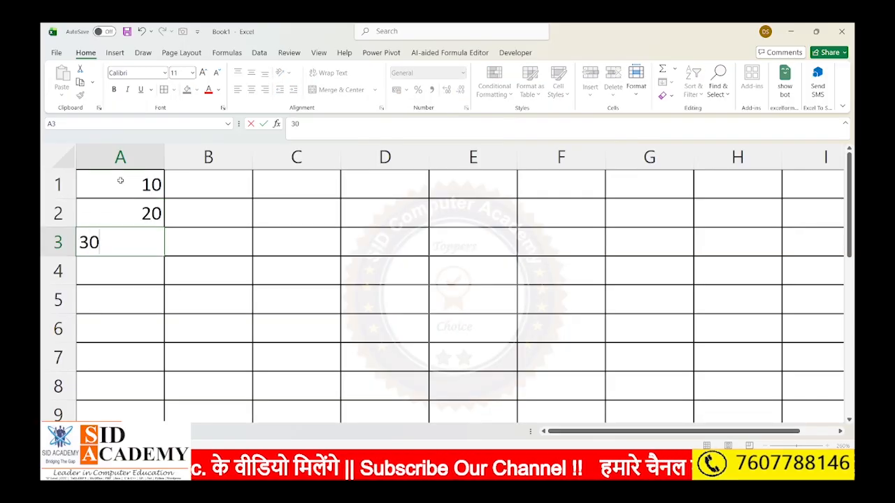
{"action": "key", "text": "Return"}
{"action": "type", "text": "40"}
{"action": "key", "text": "Return"}
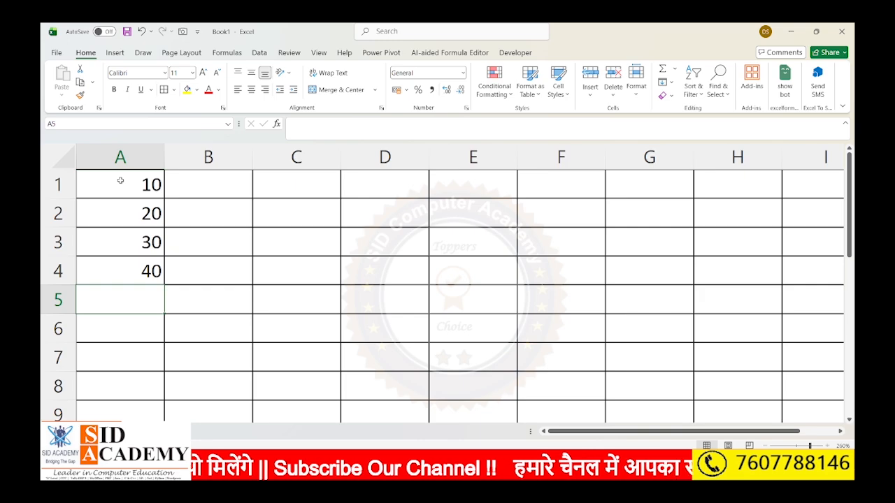
{"action": "type", "text": "50"}
{"action": "key", "text": "Return"}
- Enter a SUM formula in cell A7 that adds the values in A1:A5
{"action": "key", "text": "Return"}
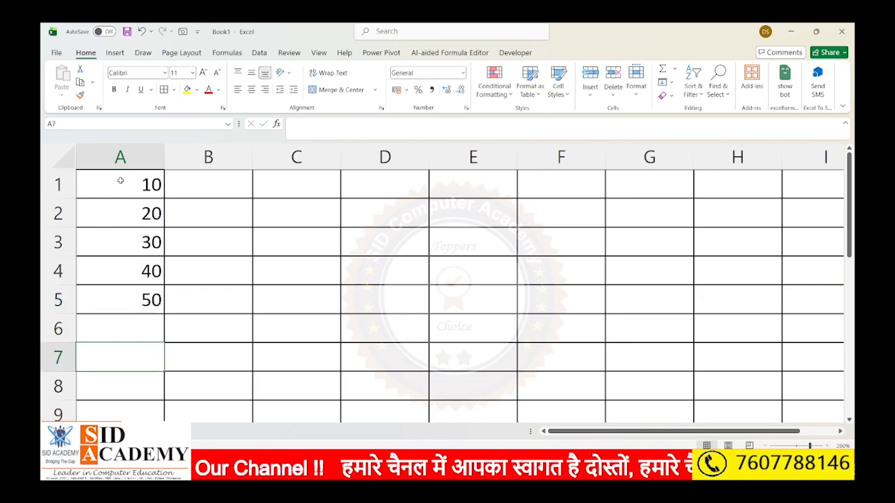
{"action": "type", "text": "=sum"}
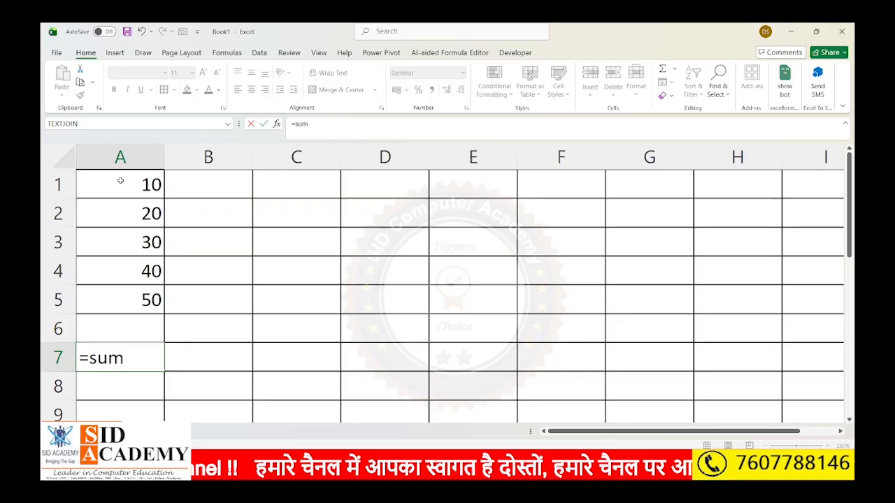
{"action": "type", "text": "("}
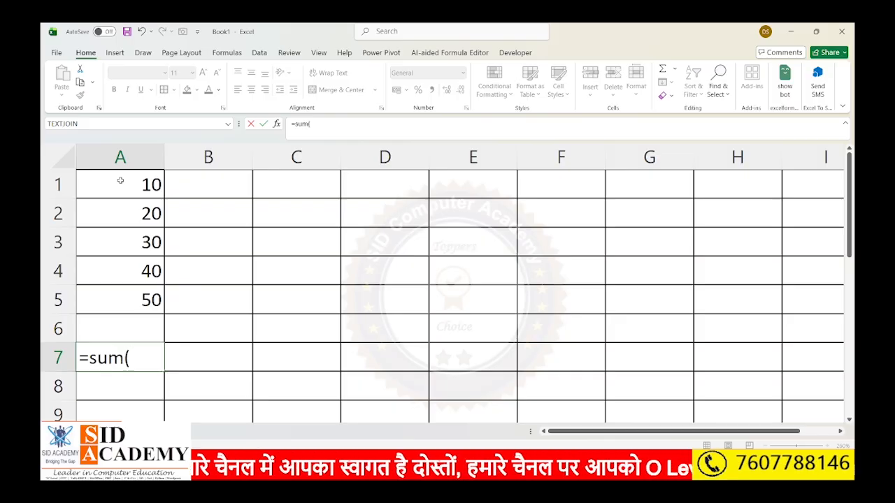
{"action": "left_click_drag", "start_coordinate": [120, 181], "coordinate": [120, 300]}
{"action": "type", "text": ")"}
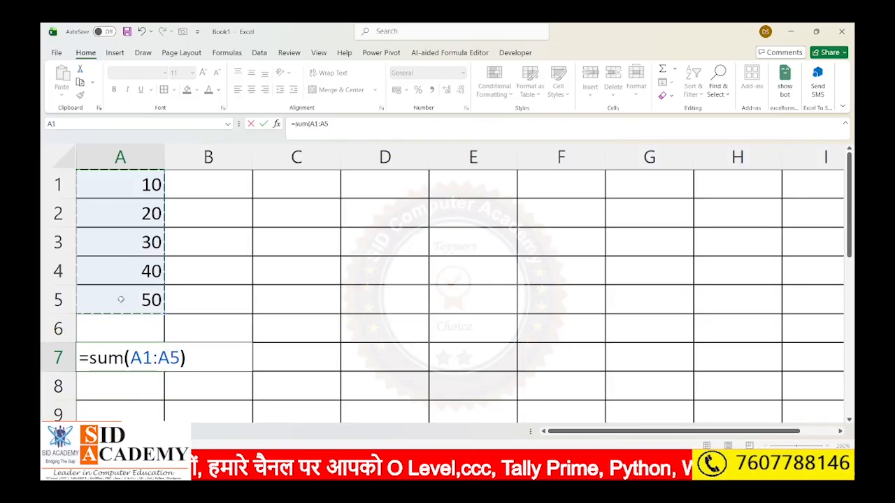
{"action": "key", "text": "Return"}
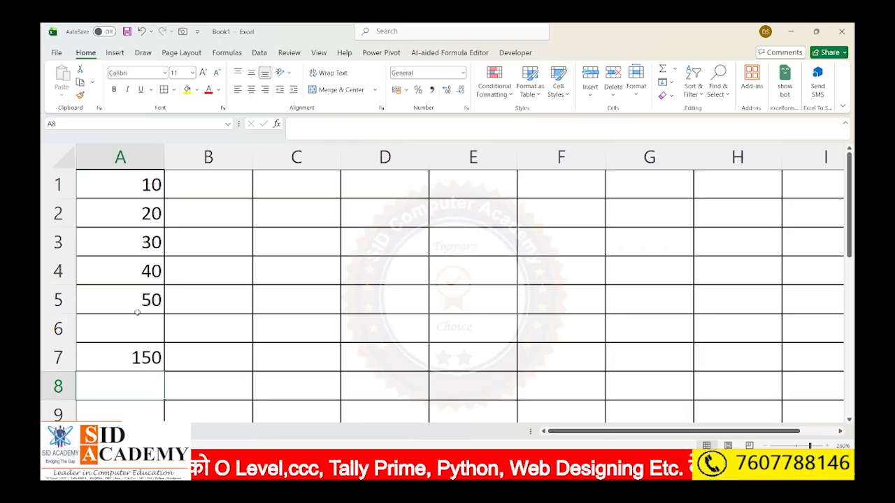
- Enter a COUNT formula in cell B7 that counts the numbers in A1:A5
{"action": "double_click", "coordinate": [217, 349]}
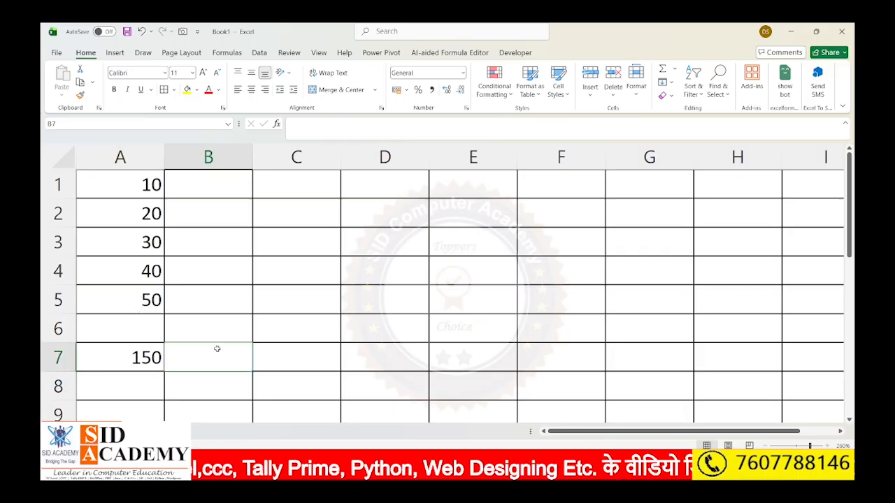
{"action": "type", "text": "=count"}
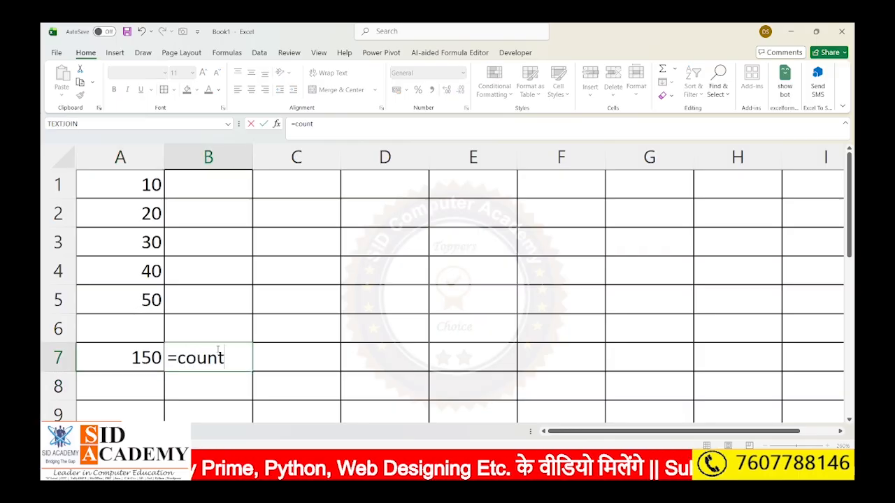
{"action": "type", "text": "("}
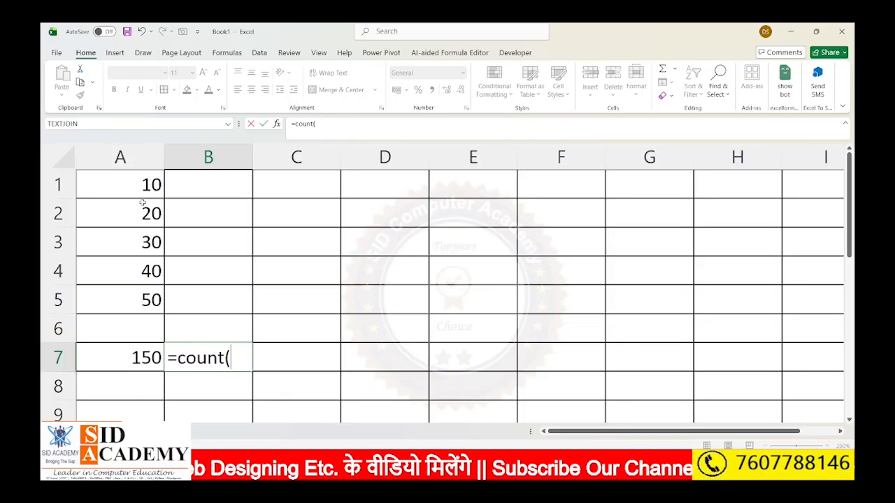
{"action": "left_click_drag", "start_coordinate": [139, 190], "coordinate": [142, 302]}
{"action": "type", "text": ")"}
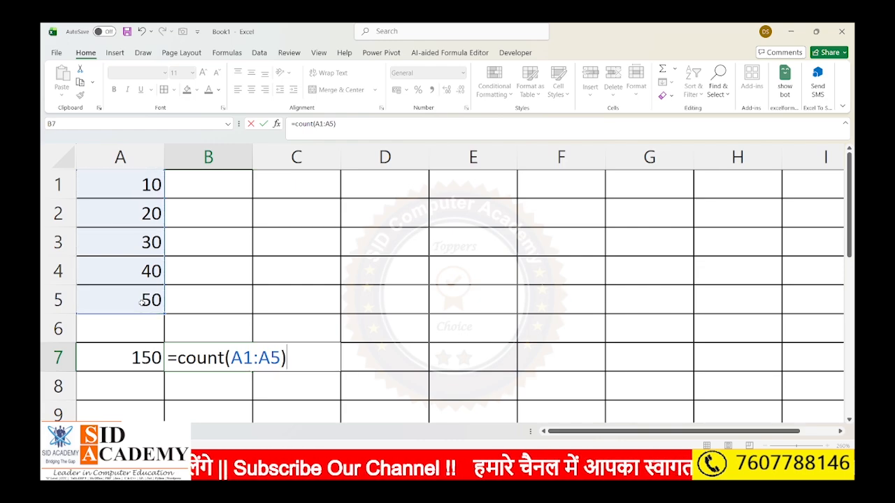
{"action": "key", "text": "Return"}
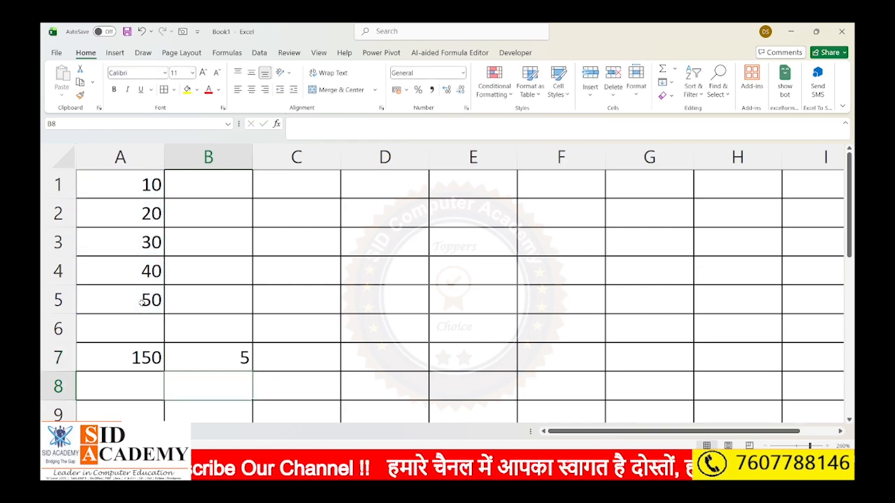
- Enter a MAX formula in cell C7 that returns the highest value in A1:A5
{"action": "left_click", "coordinate": [298, 353]}
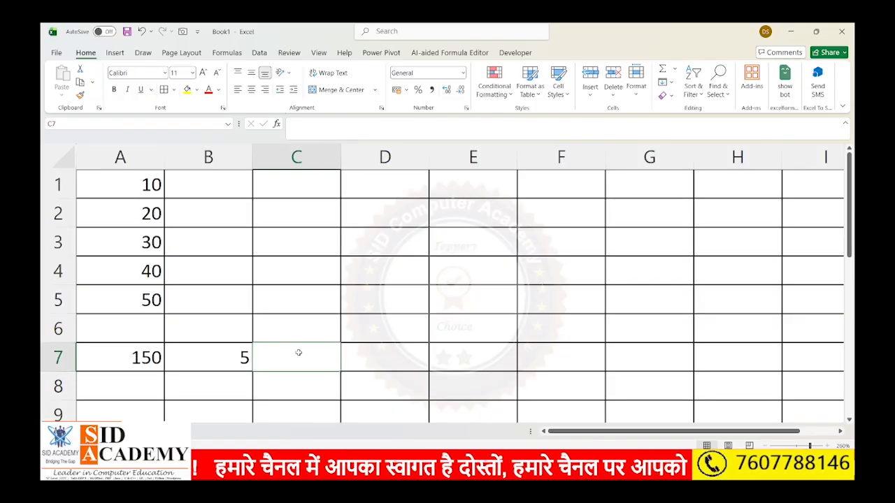
{"action": "type", "text": "="}
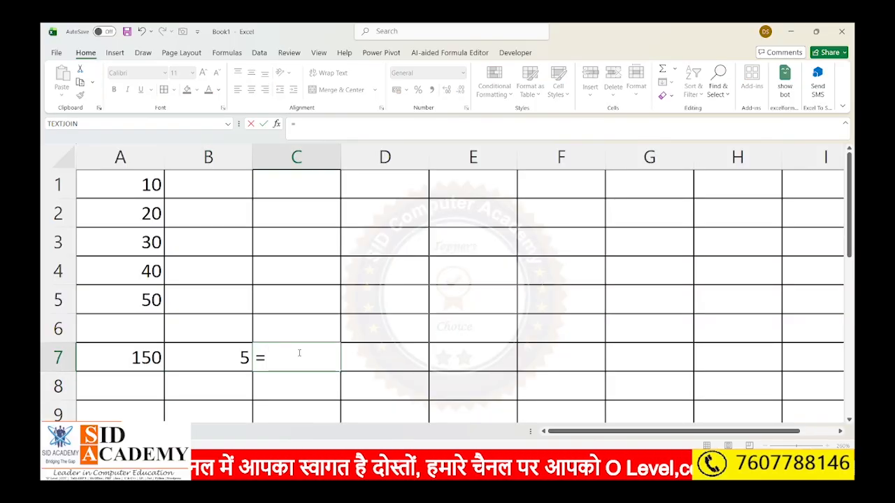
{"action": "type", "text": "max("}
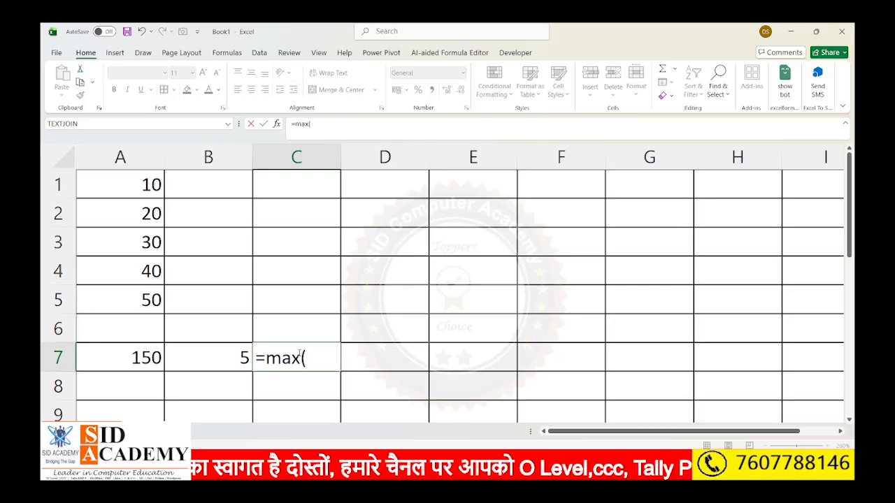
{"action": "left_click_drag", "start_coordinate": [150, 180], "coordinate": [130, 306]}
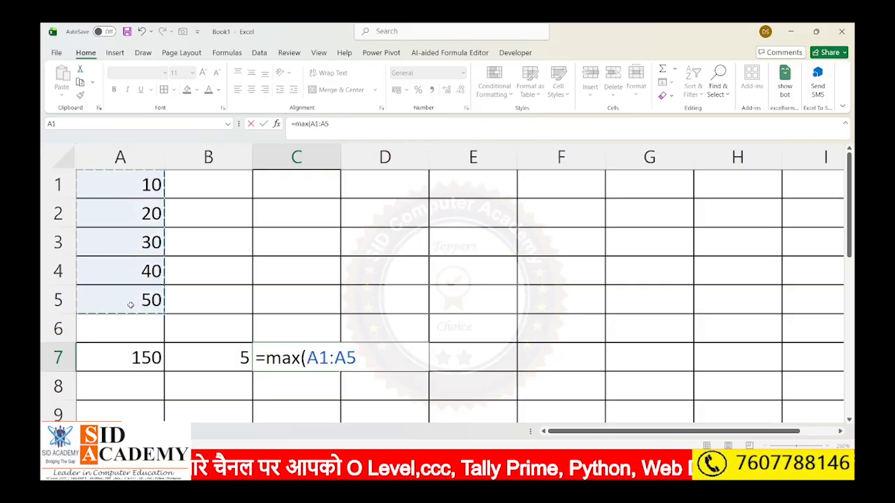
{"action": "type", "text": ")"}
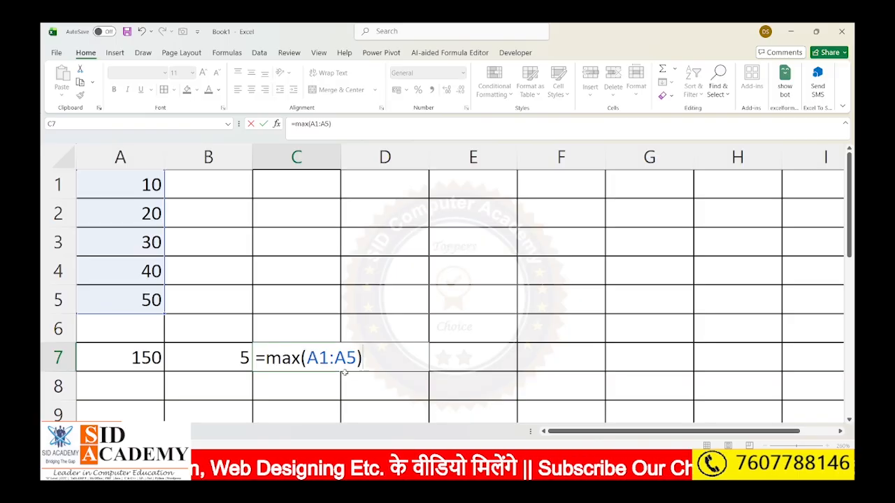
{"action": "key", "text": "Return"}
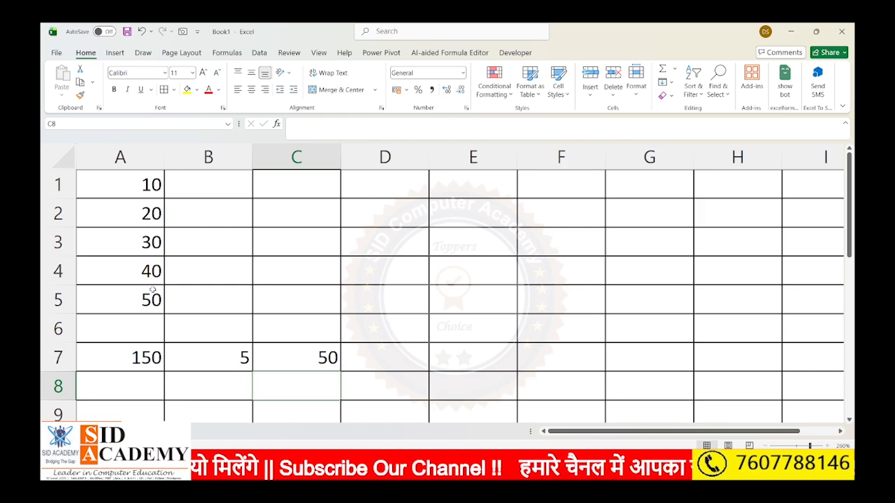
- Enter a MIN formula in cell D7 that returns the lowest value in A1:A5
{"action": "left_click", "coordinate": [385, 354]}
{"action": "type", "text": "=min("}
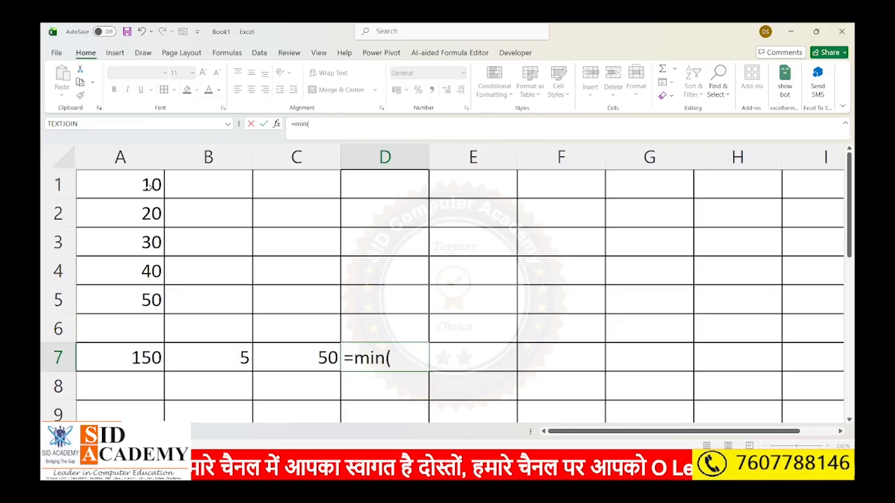
{"action": "left_click_drag", "start_coordinate": [149, 186], "coordinate": [149, 291]}
{"action": "type", "text": ")"}
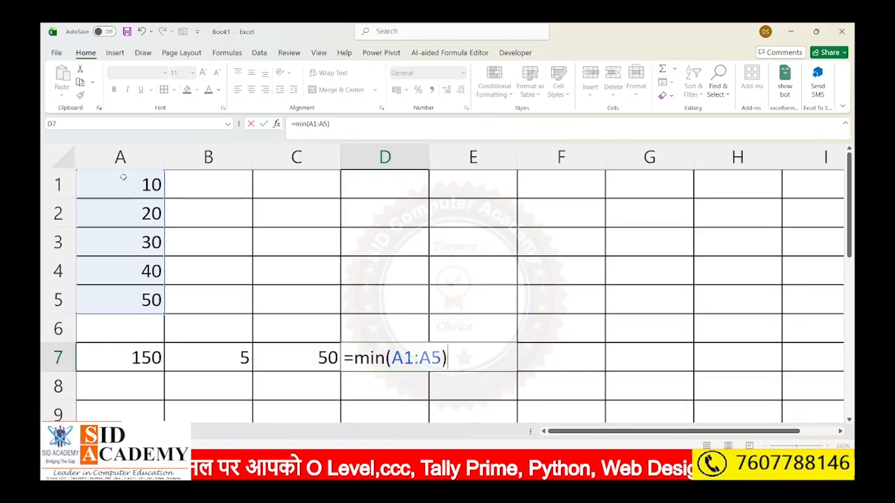
{"action": "key", "text": "Return"}
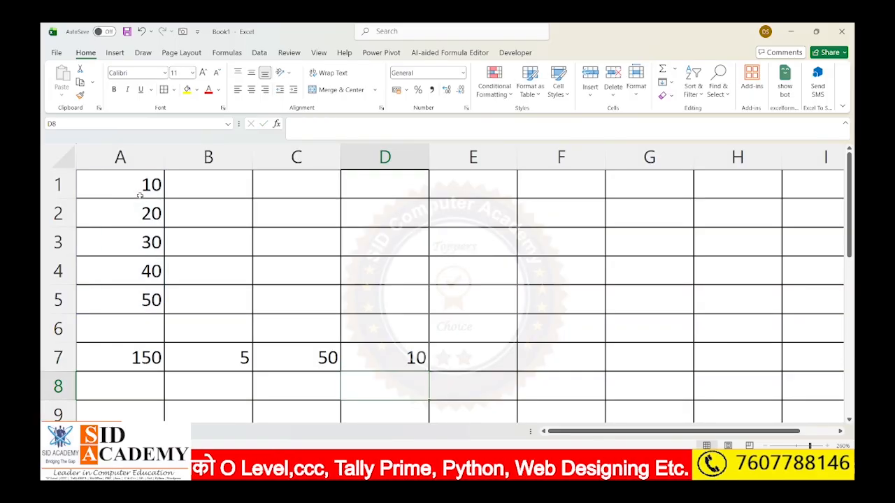
- Enter the formula =large(A1:A5,2) in cell E7 to return the second-largest value
{"action": "left_click", "coordinate": [492, 362]}
{"action": "type", "text": "="}
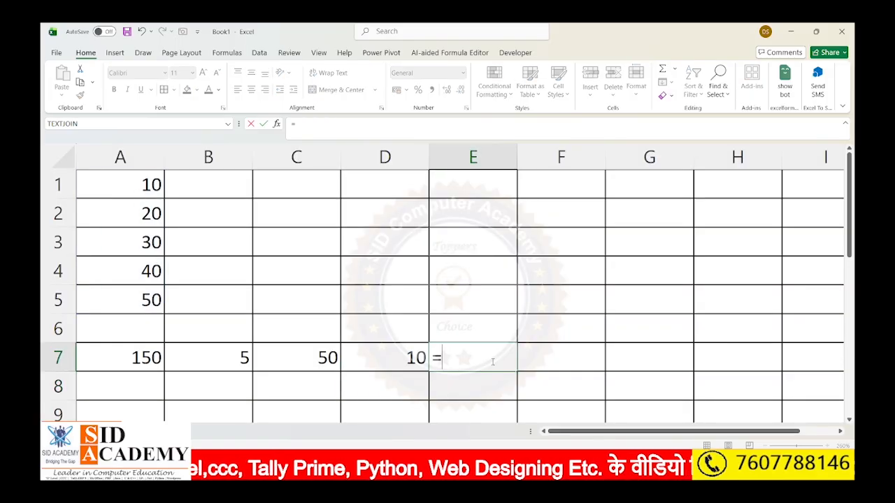
{"action": "type", "text": "large("}
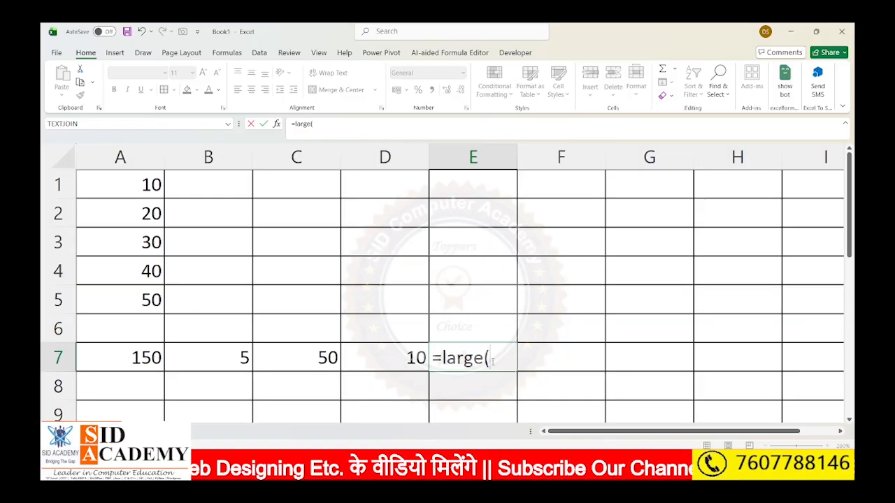
{"action": "left_click", "coordinate": [126, 184]}
{"action": "left_click_drag", "start_coordinate": [125, 184], "coordinate": [117, 292]}
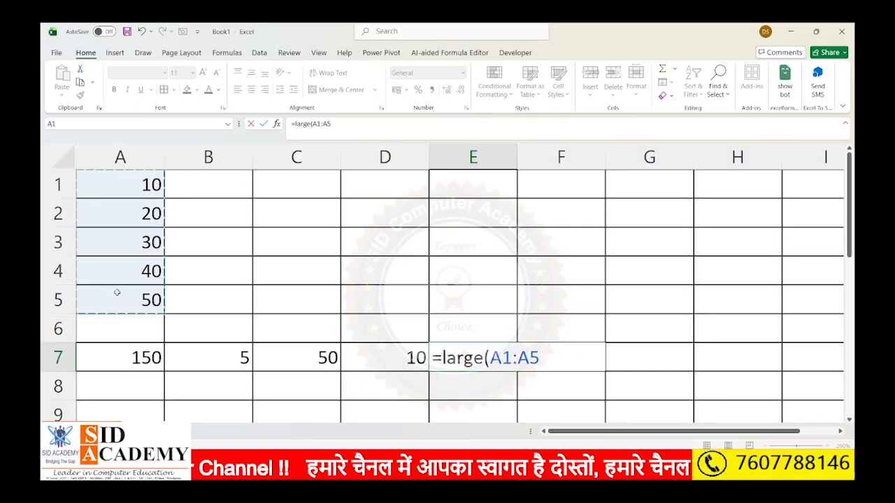
{"action": "type", "text": ","}
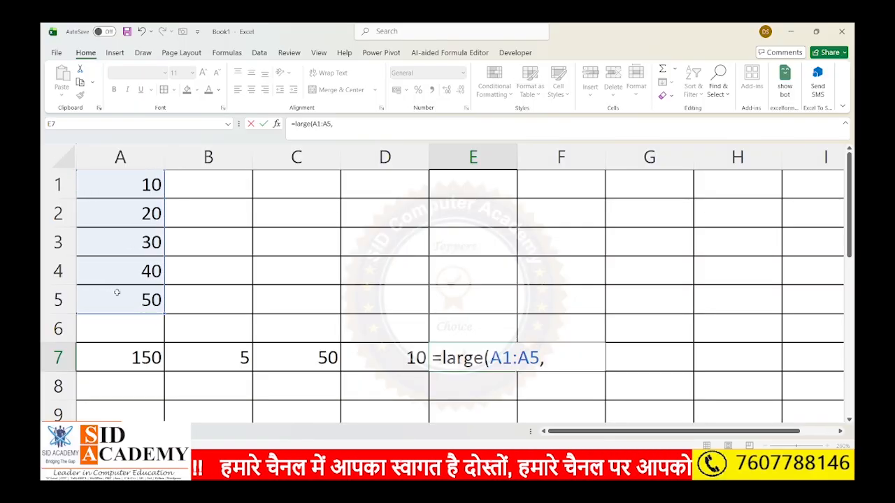
{"action": "type", "text": "2)"}
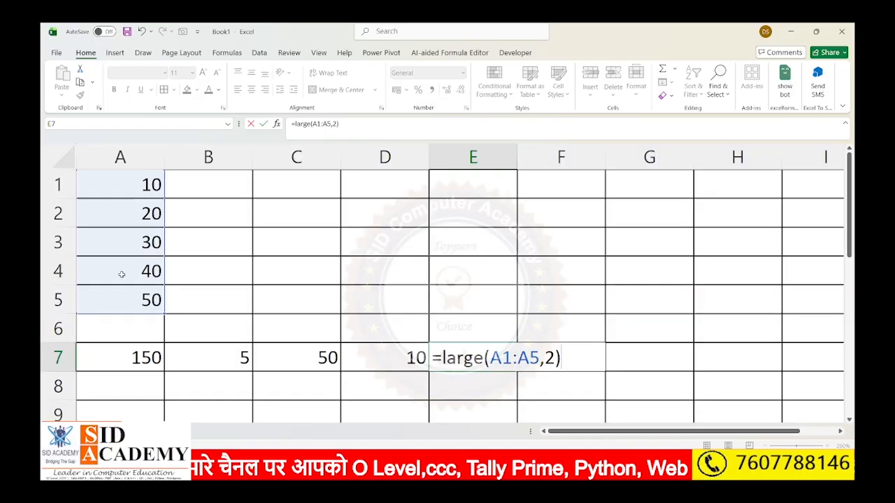
{"action": "key", "text": "Return"}
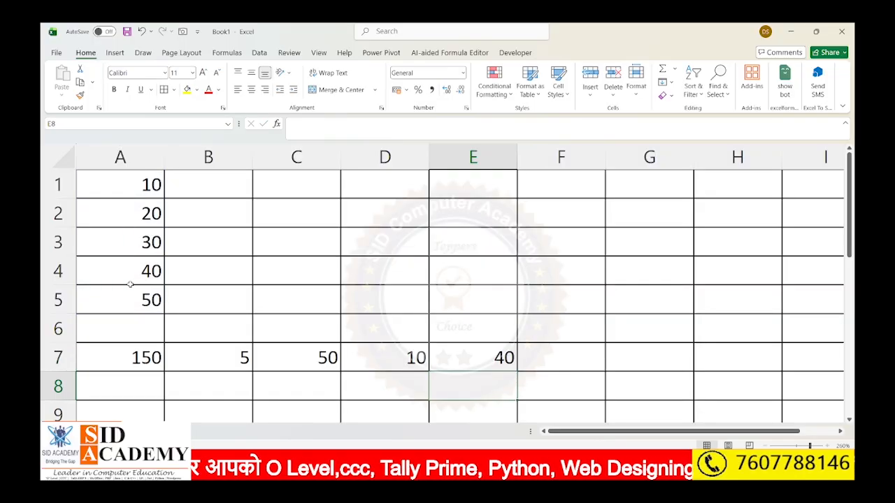
- Enter the formula =small(A1:A5,3) in cell F7 to return the third-smallest value
{"action": "left_click", "coordinate": [580, 358]}
{"action": "type", "text": "=smaal"}
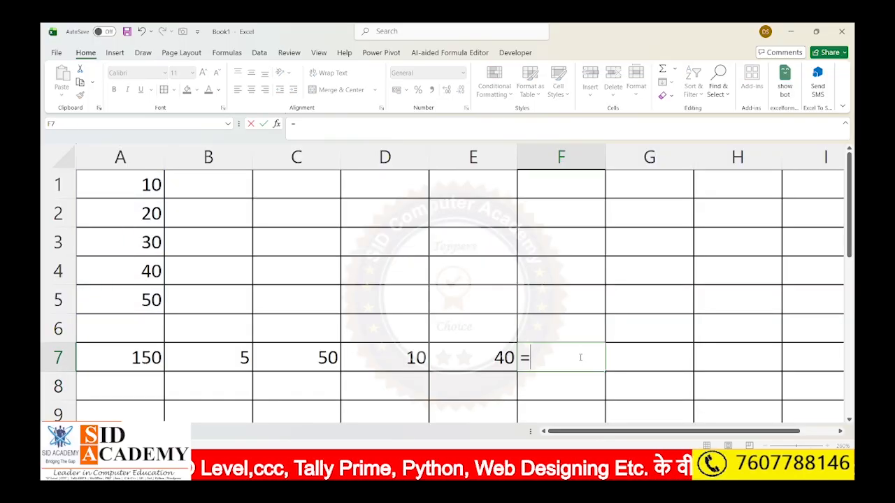
{"action": "key", "text": "BackSpace"}
{"action": "key", "text": "BackSpace"}
{"action": "type", "text": "ll("}
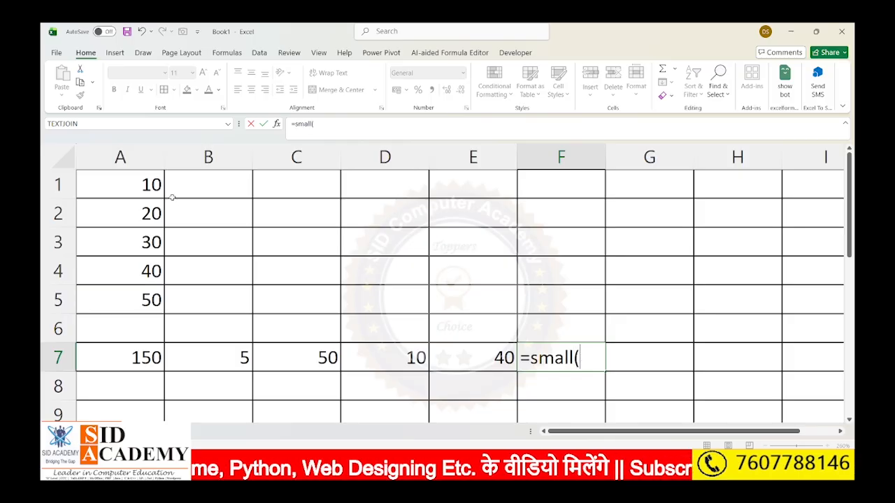
{"action": "left_click", "coordinate": [143, 186]}
{"action": "left_click_drag", "start_coordinate": [143, 186], "coordinate": [140, 297]}
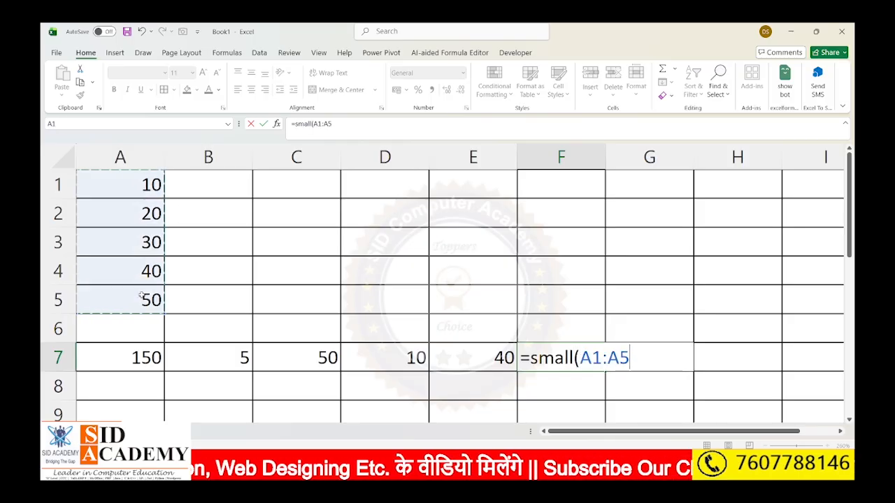
{"action": "type", "text": ","}
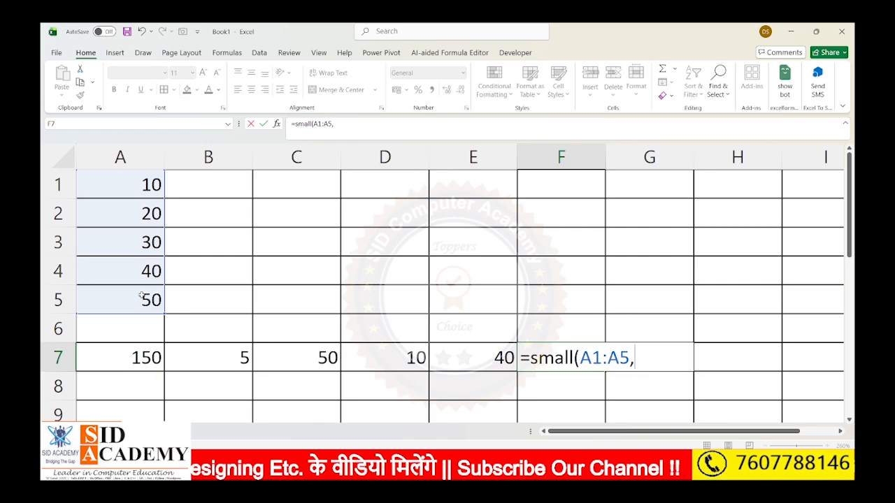
{"action": "type", "text": "3"}
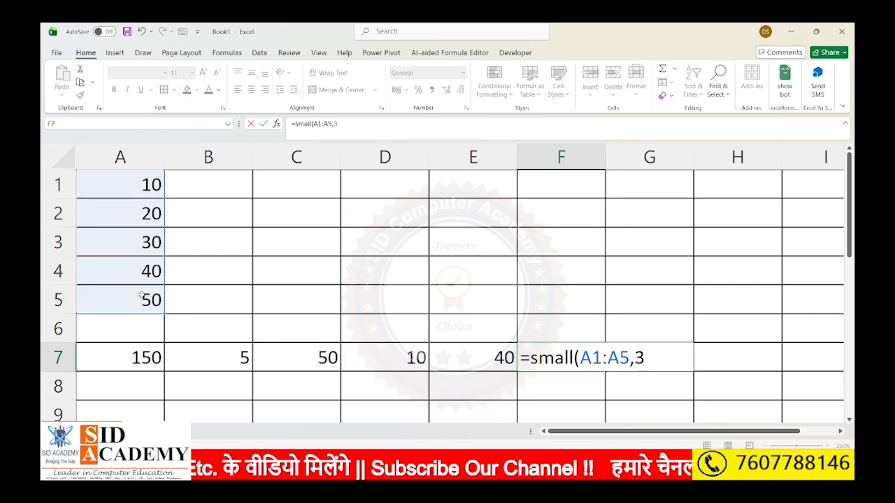
{"action": "type", "text": ")"}
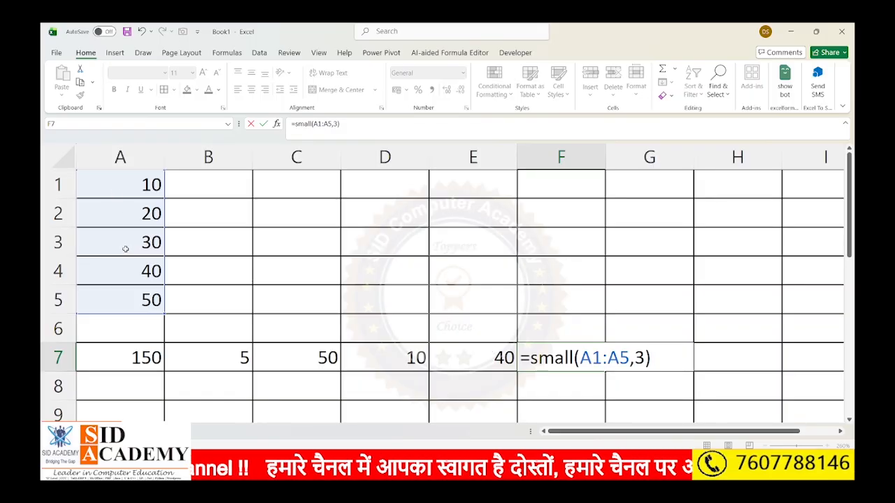
{"action": "key", "text": "Return"}
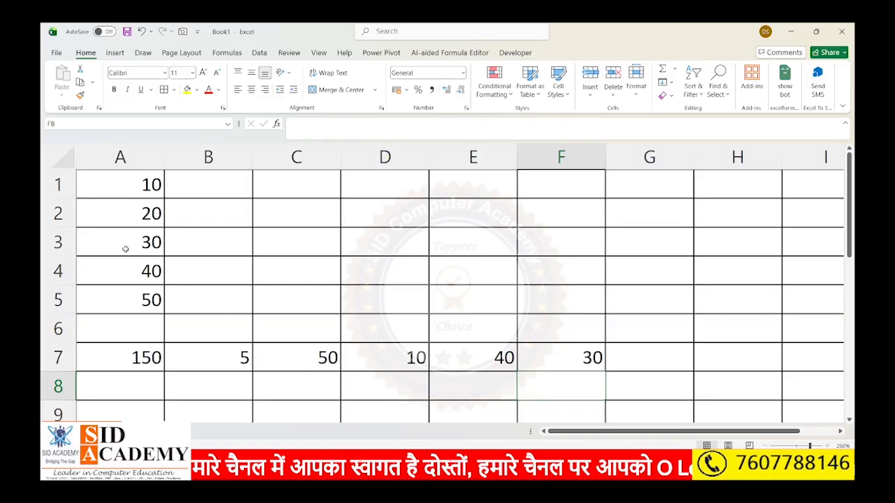
{"action": "double_click", "coordinate": [565, 360]}
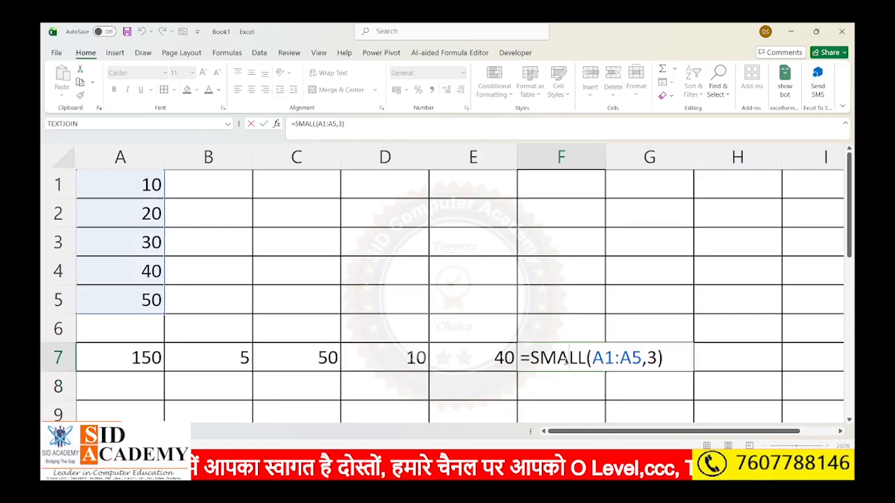
{"action": "key", "text": "Return"}
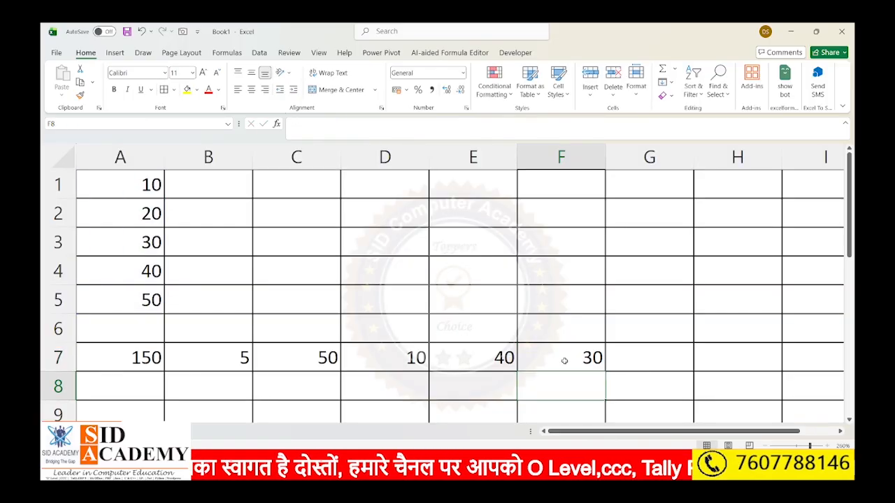
- Enter the formula =mod(13,2) in cell A8 to return the remainder of dividing 13 by 2
{"action": "left_click", "coordinate": [144, 381]}
{"action": "type", "text": "="}
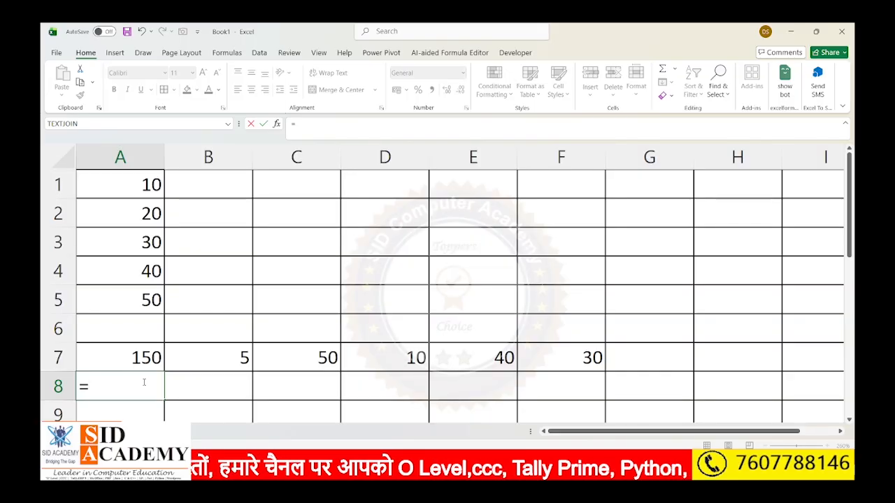
{"action": "type", "text": "mod("}
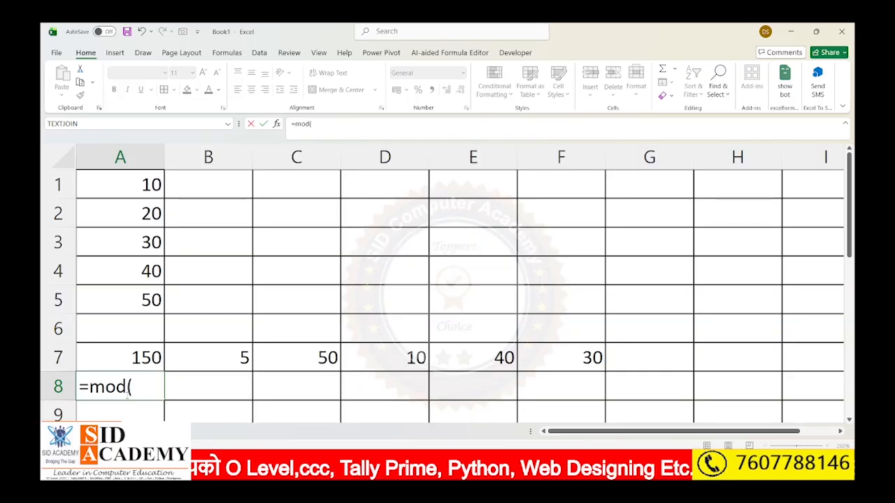
{"action": "type", "text": "1"}
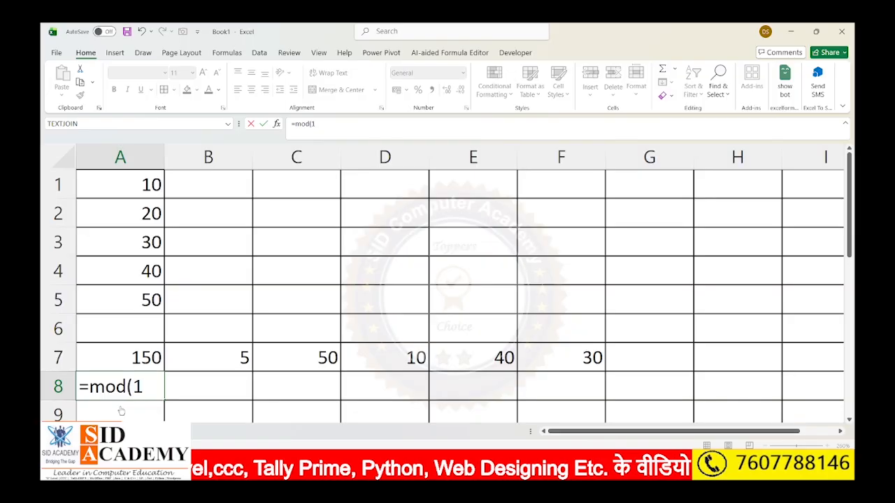
{"action": "type", "text": "3,"}
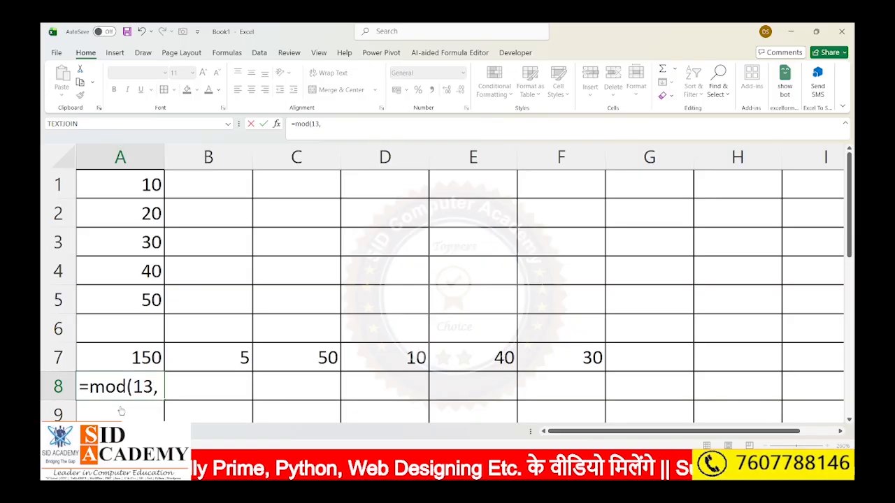
{"action": "type", "text": "2"}
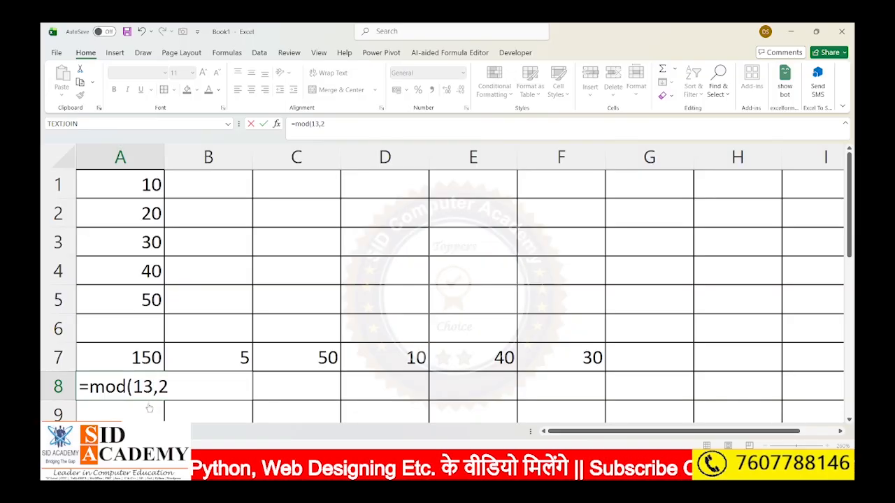
{"action": "type", "text": ")"}
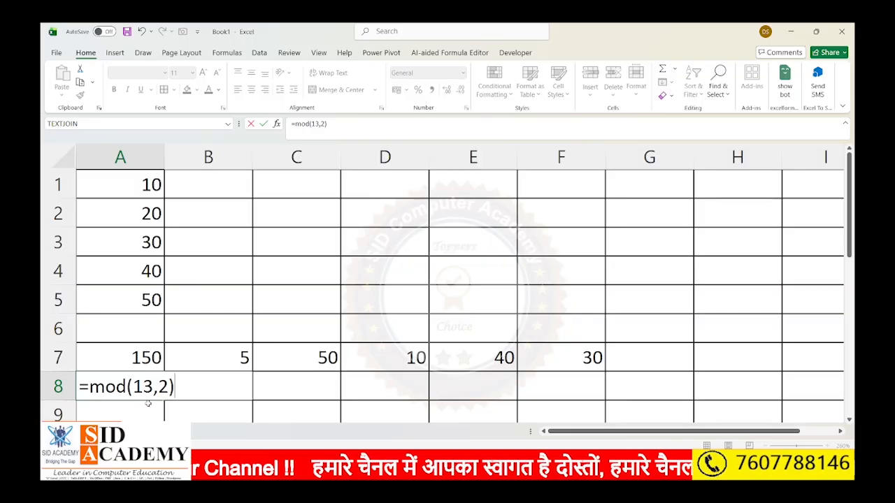
{"action": "key", "text": "Return"}
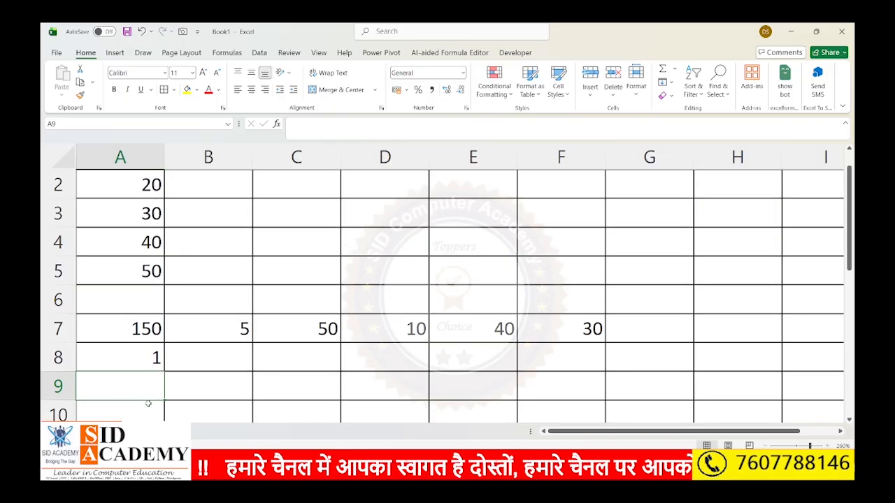
- Enter the formula =quotient(13,2) in cell B8 to return the whole-number part of dividing 13 by 2
{"action": "left_click", "coordinate": [218, 362]}
{"action": "type", "text": "="}
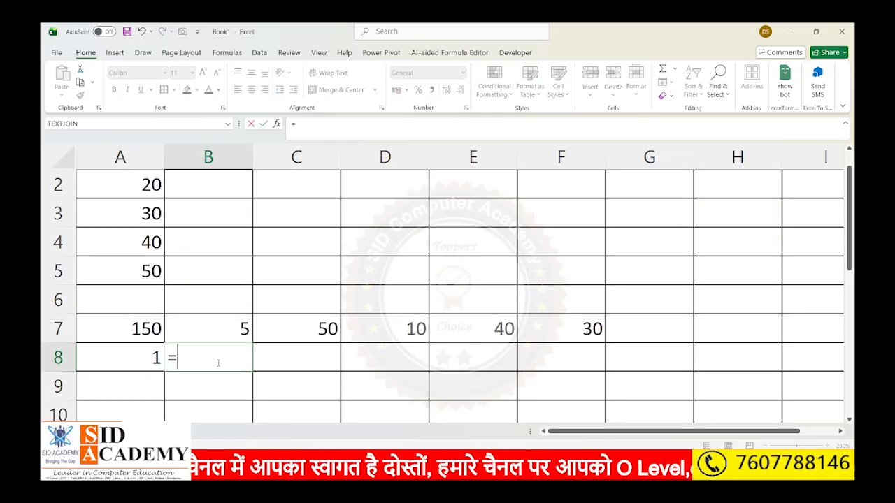
{"action": "type", "text": "quotient(13"}
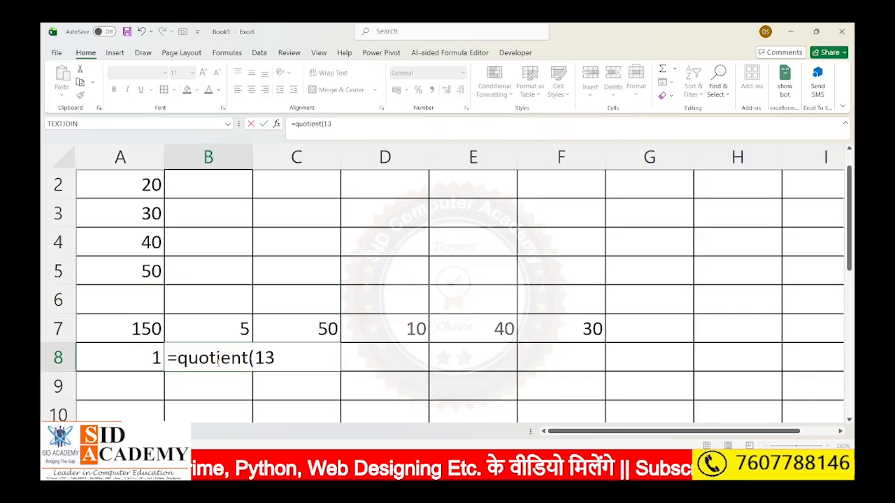
{"action": "type", "text": ",2"}
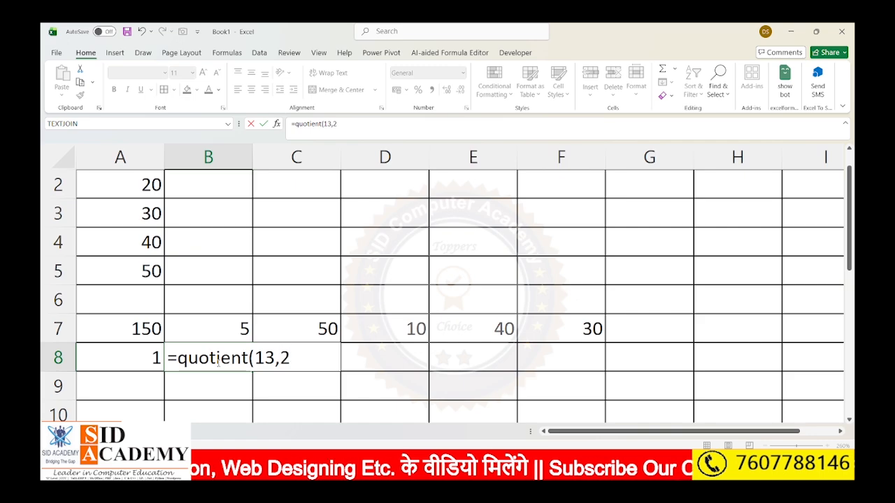
{"action": "type", "text": ")"}
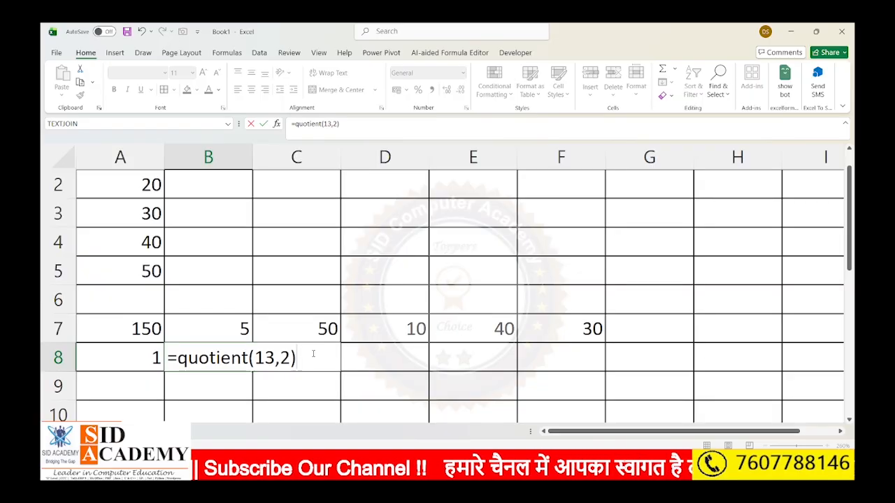
{"action": "key", "text": "Return"}
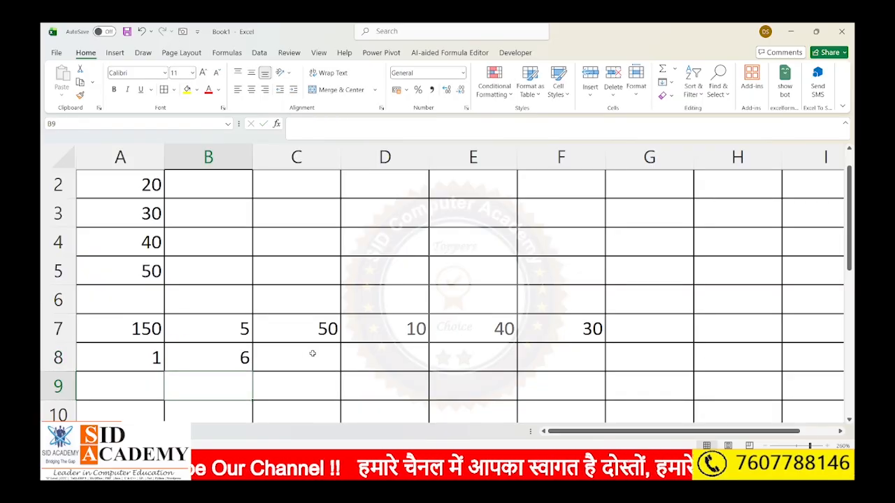